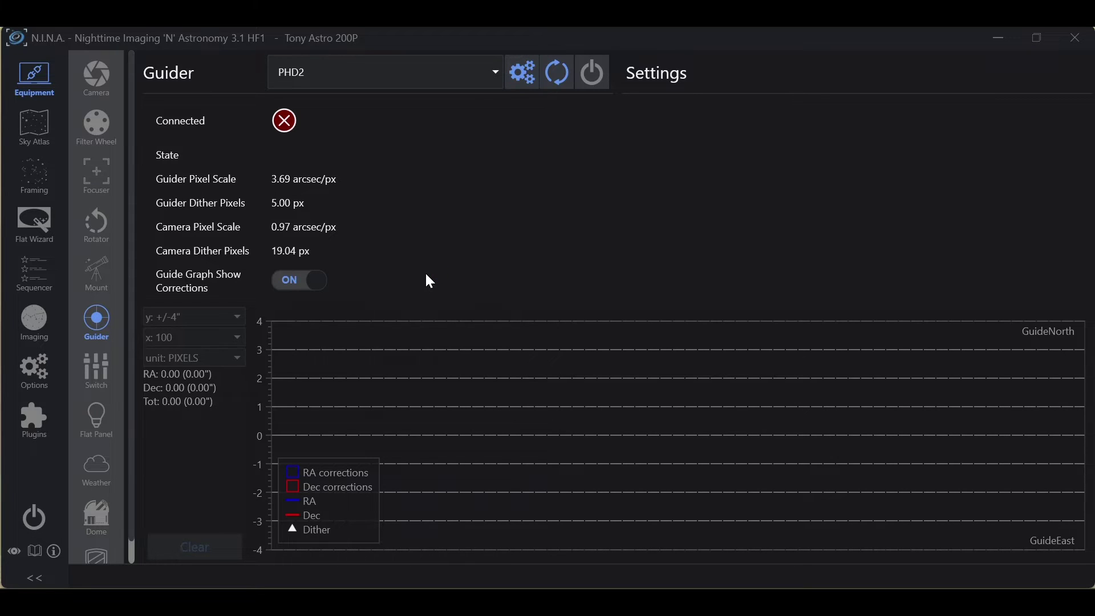
- Connect the ASCOM GS Sky Telescope mount from N.I.N.A.'s Mount equipment page
left_click(102, 275)
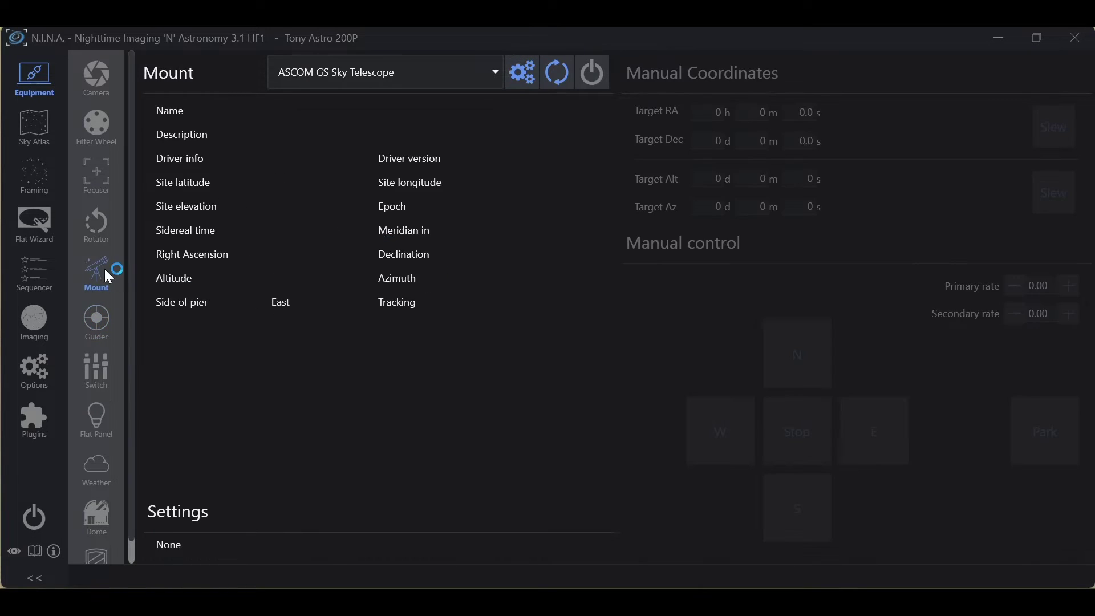
left_click(591, 84)
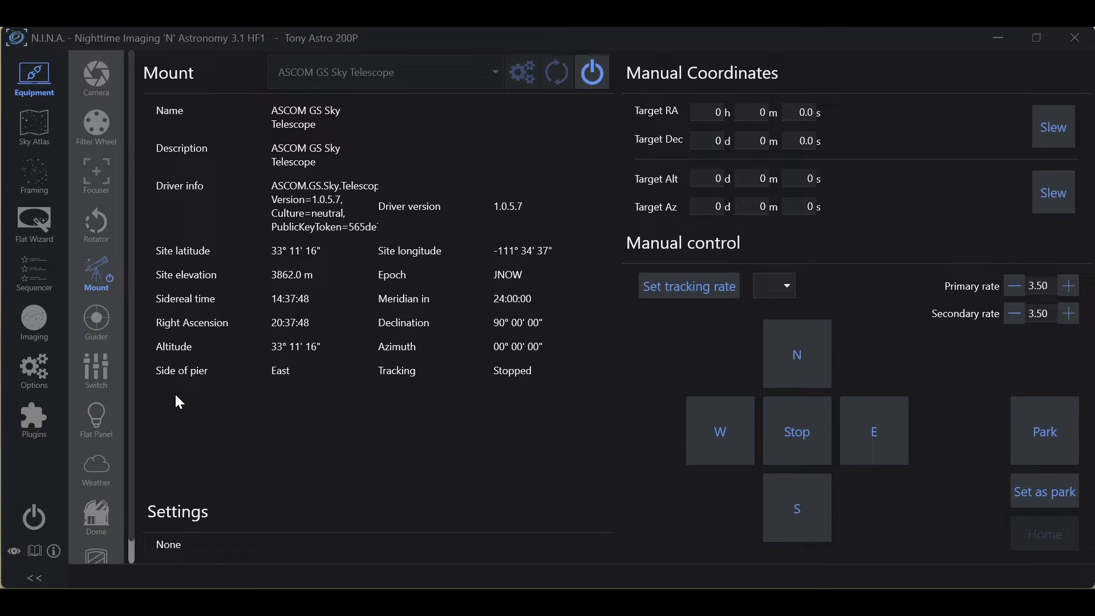
left_click(102, 321)
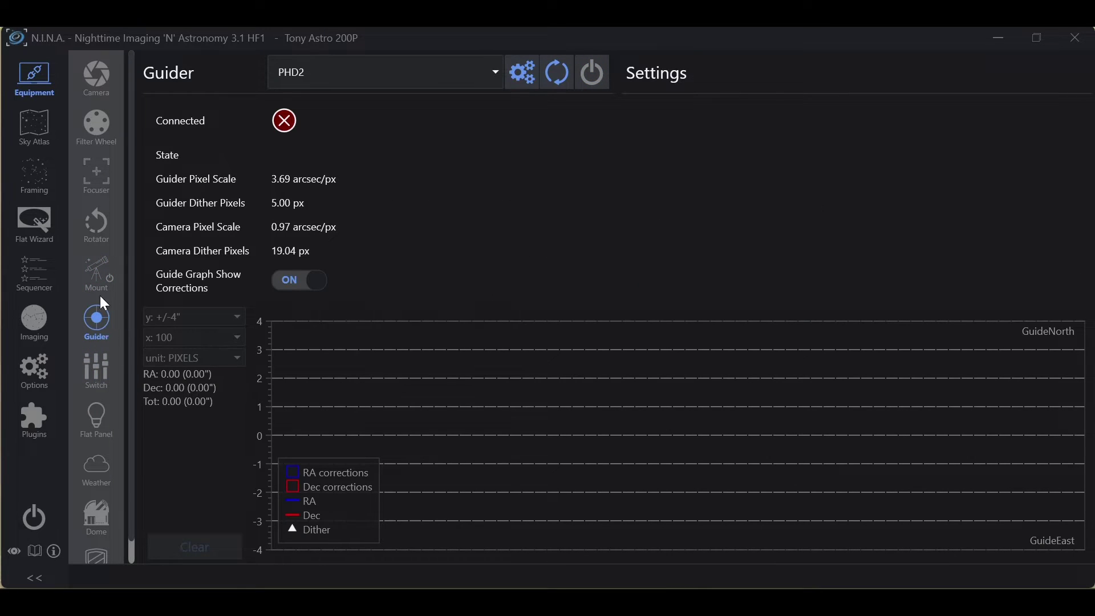
- Connect N.I.N.A.'s guider to PHD2, launching PHD2 with the mount connected
left_click(593, 86)
left_click(102, 319)
left_click(593, 73)
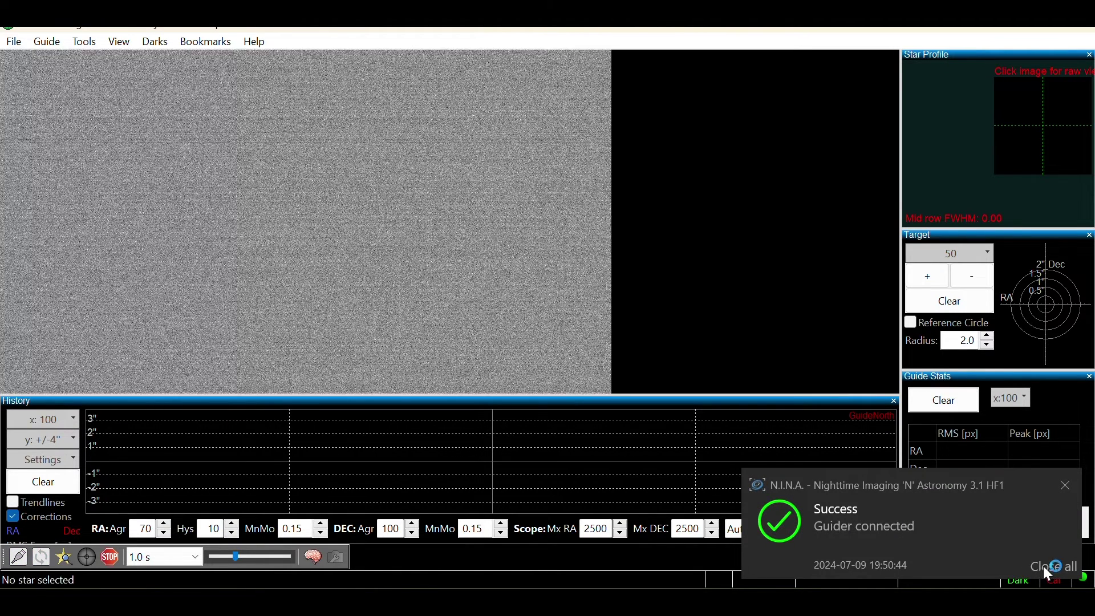
- Dismiss the Guider connected notice and stop PHD2's looping exposures
left_click(1047, 567)
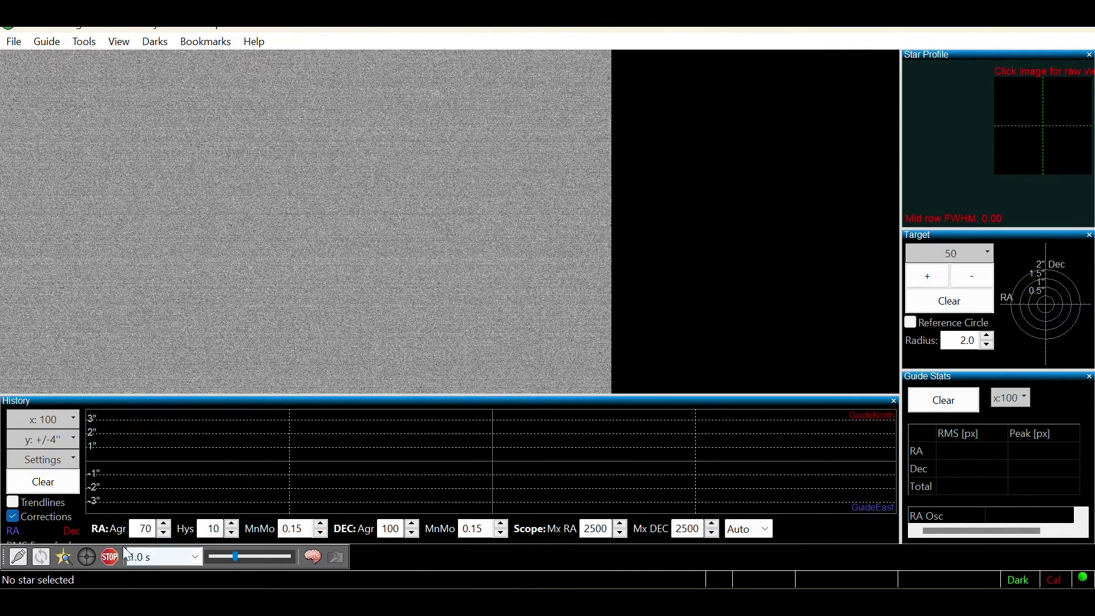
left_click(111, 560)
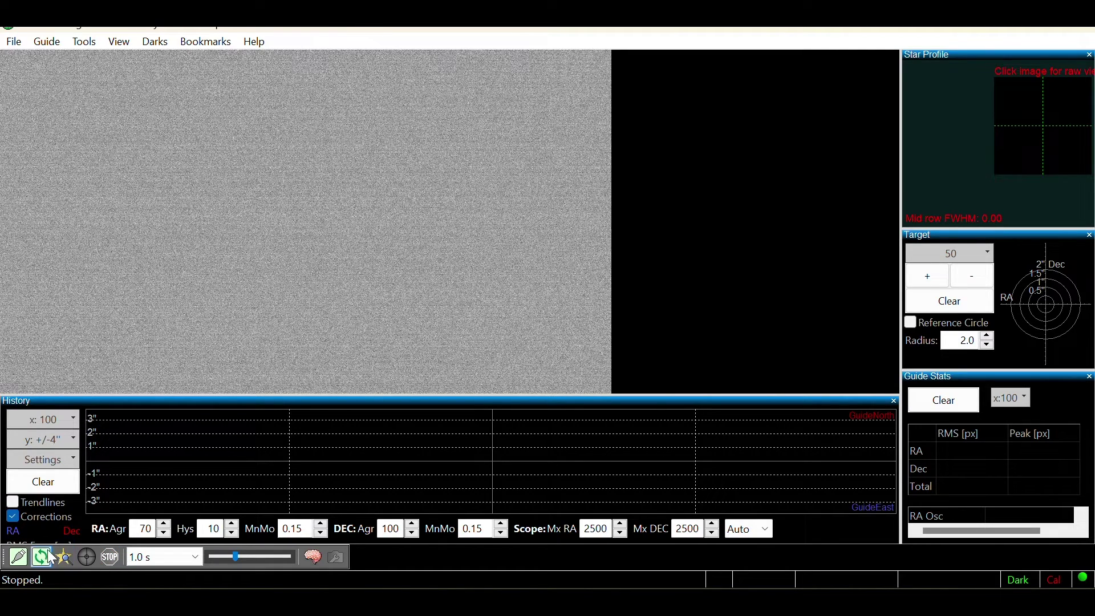
left_click(19, 559)
- Bring up PHD2's Connect Equipment dialog showing ASI Camera (1) (ASCOM) and the GS Sky Telescope
left_click(19, 559)
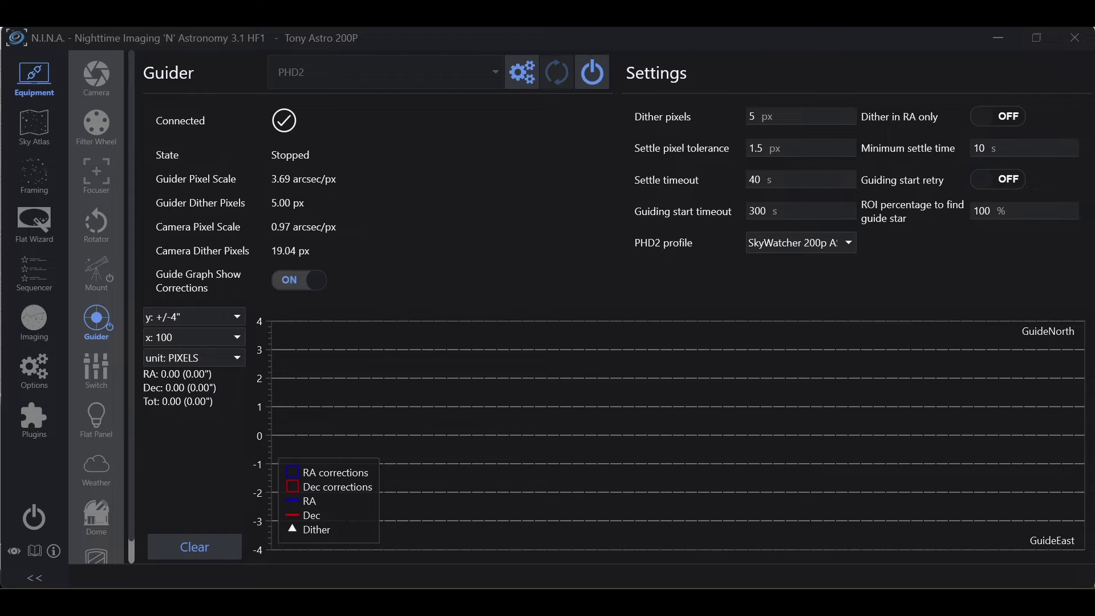
- Review N.I.N.A.'s ASCOM camera list on the Camera page, keeping ASI Camera (2) (ASCOM)
left_click(104, 87)
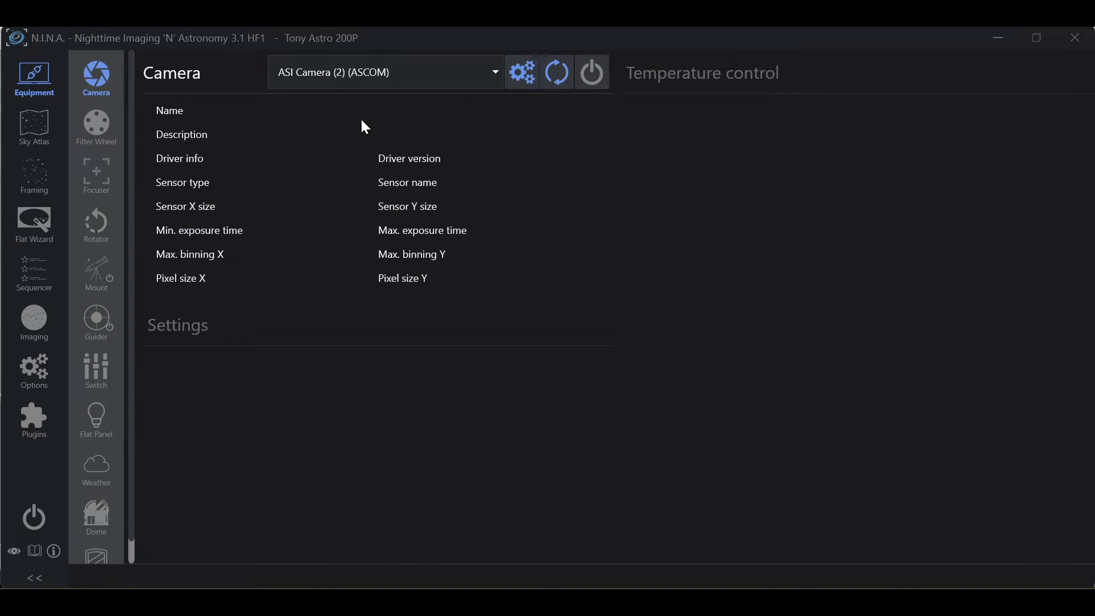
left_click(491, 77)
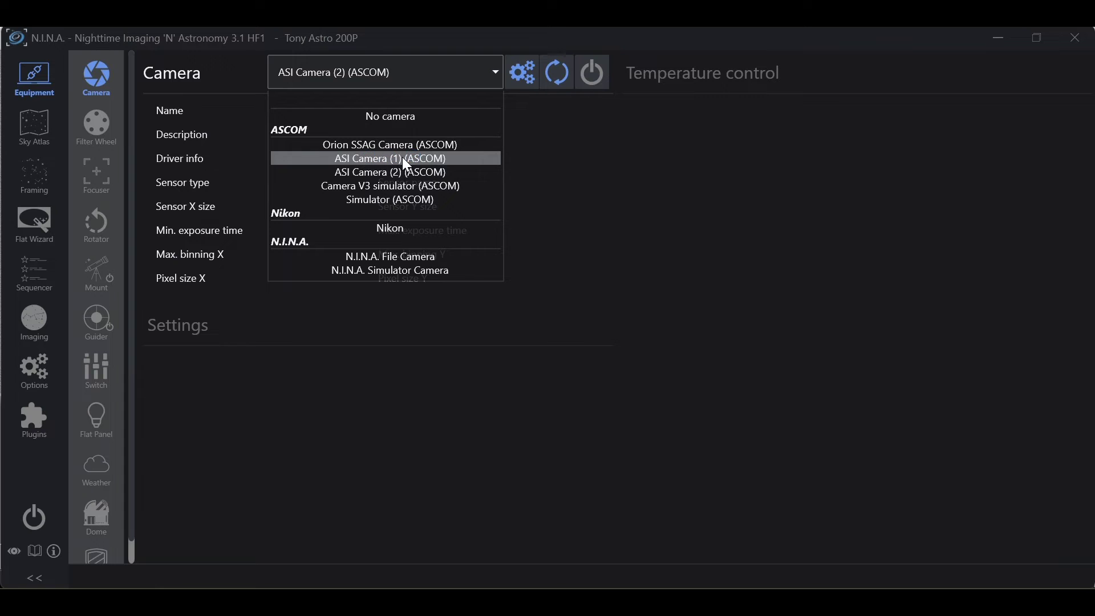
left_click(528, 158)
- Bring PHD2's Connect Equipment window forward and disconnect the guide camera
mouse_move(781, 586)
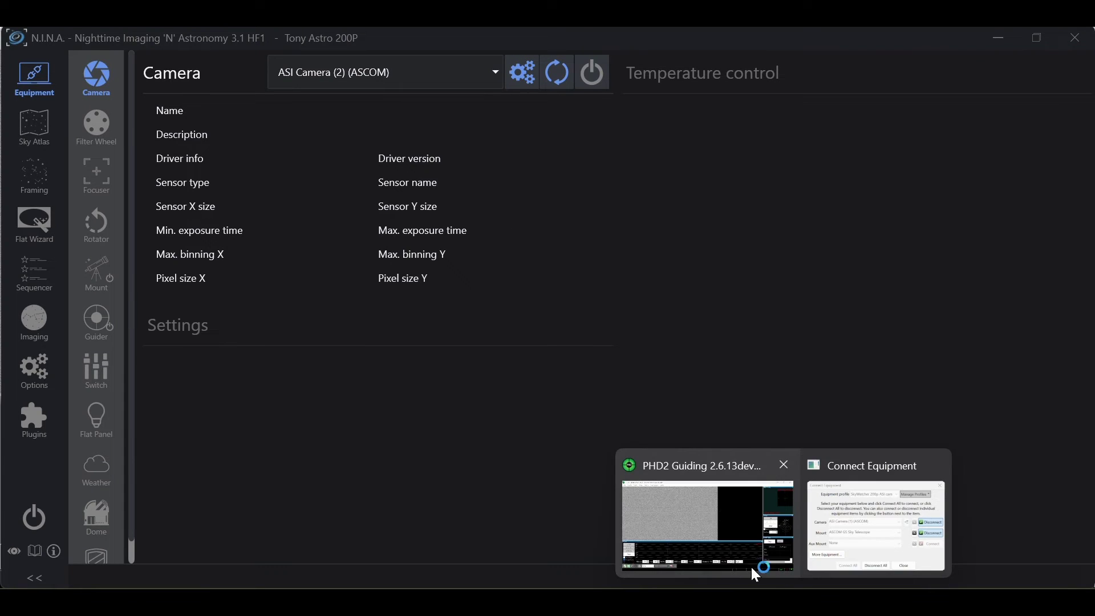
left_click(705, 469)
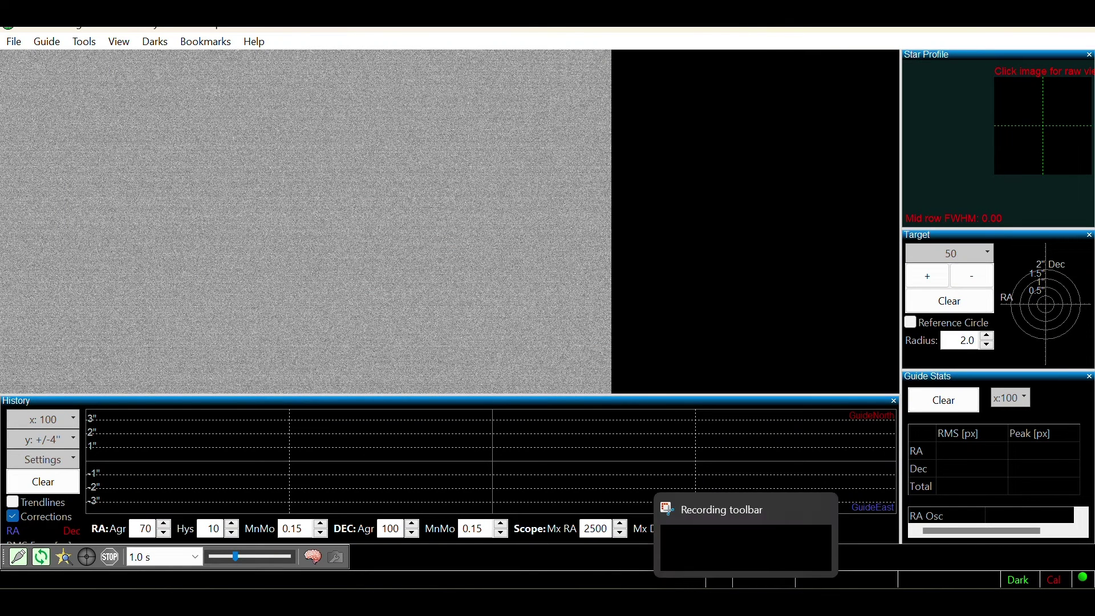
mouse_move(780, 586)
left_click(854, 481)
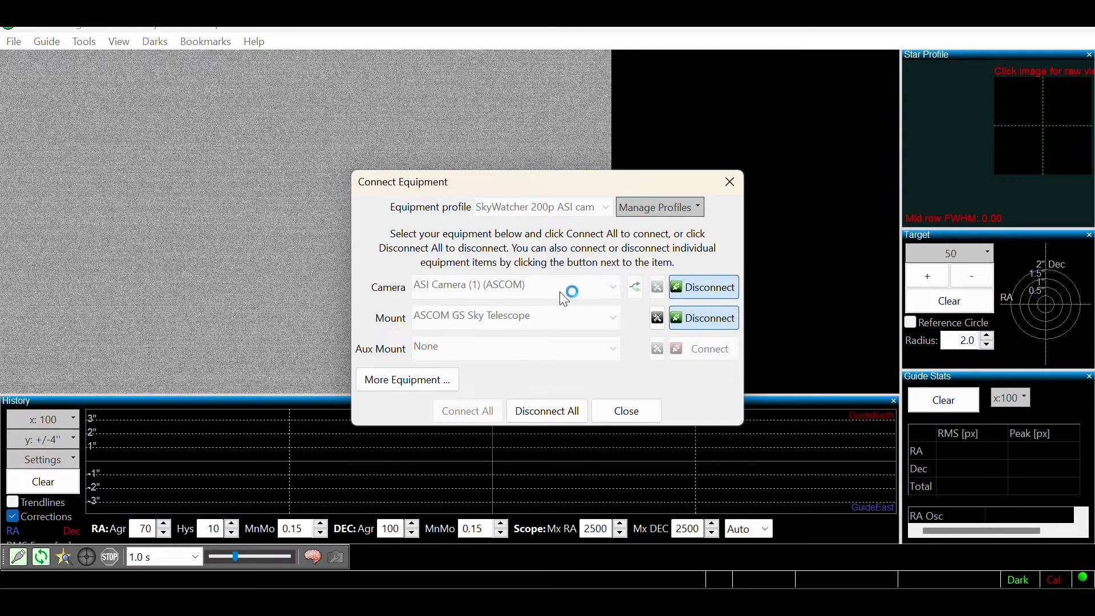
left_click(721, 292)
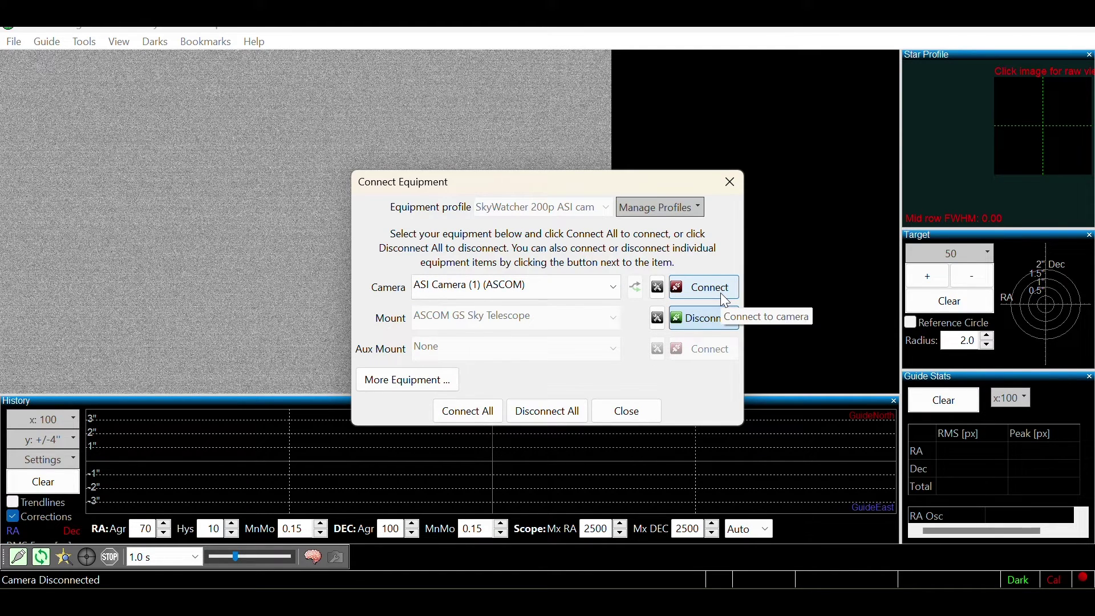
- Select ASI Camera (1) (ASCOM) as the guide camera driver and open its setup
left_click(614, 287)
scroll(451, 85, "up", 1)
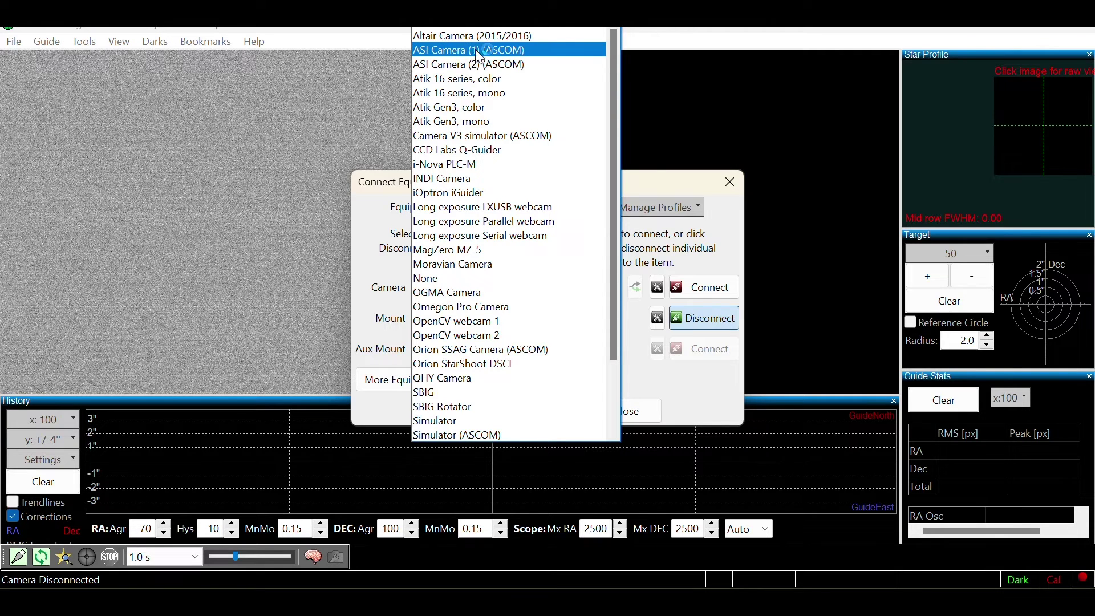
left_click(509, 51)
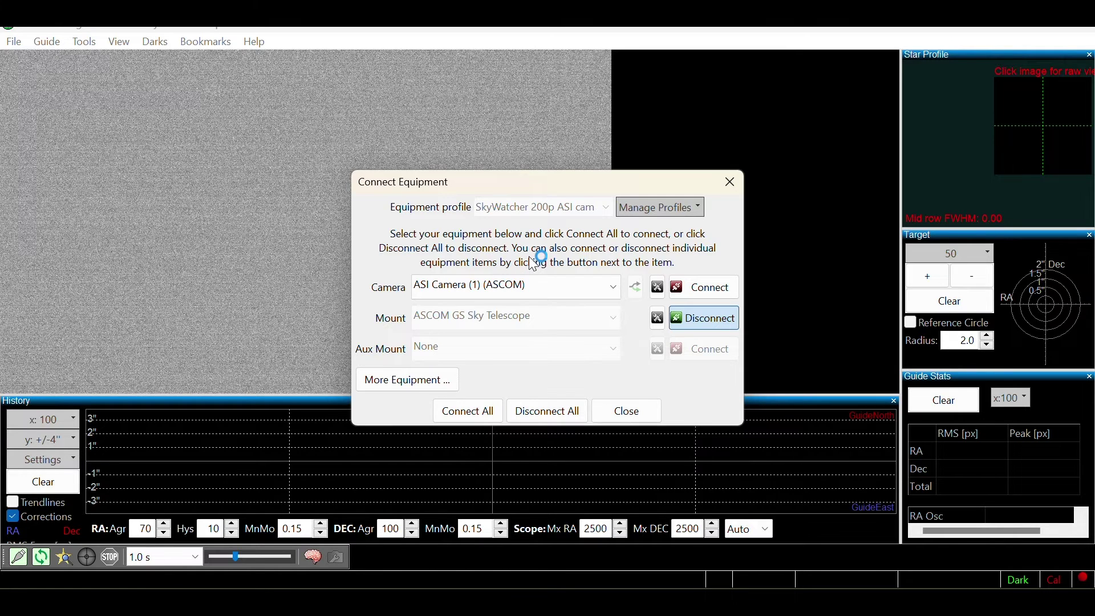
left_click(542, 288)
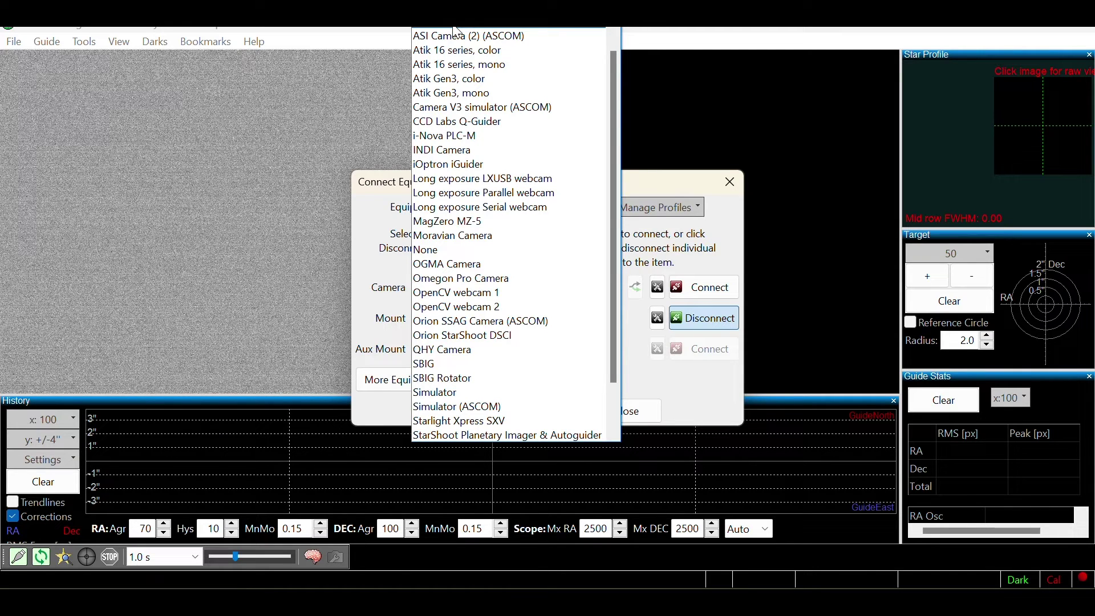
scroll(507, 182, "down", 2)
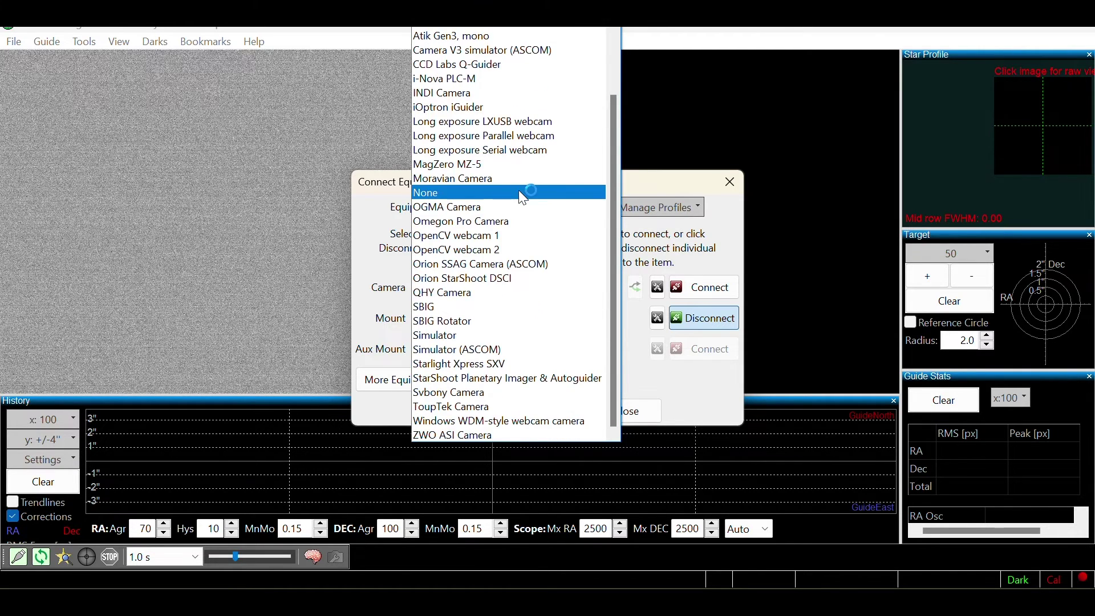
left_click(431, 439)
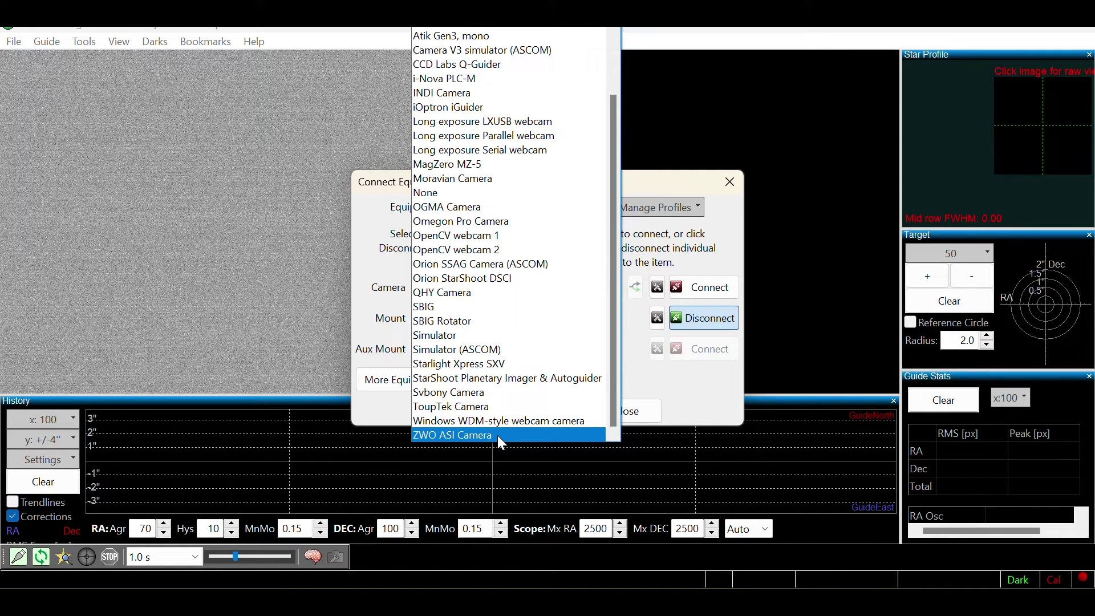
scroll(498, 436, "up", 2)
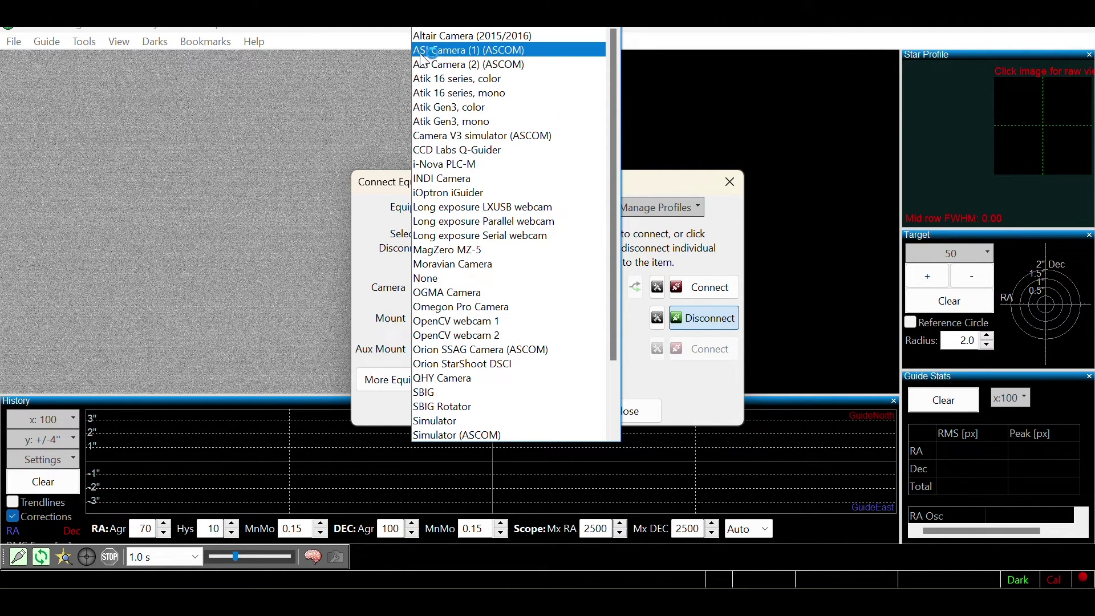
left_click(507, 51)
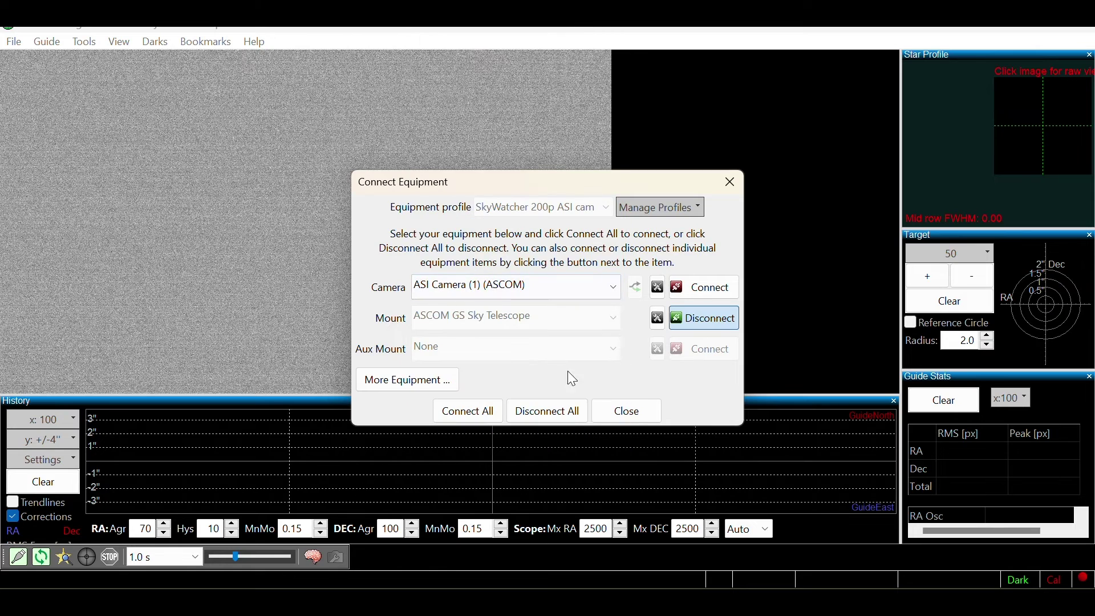
left_click(658, 289)
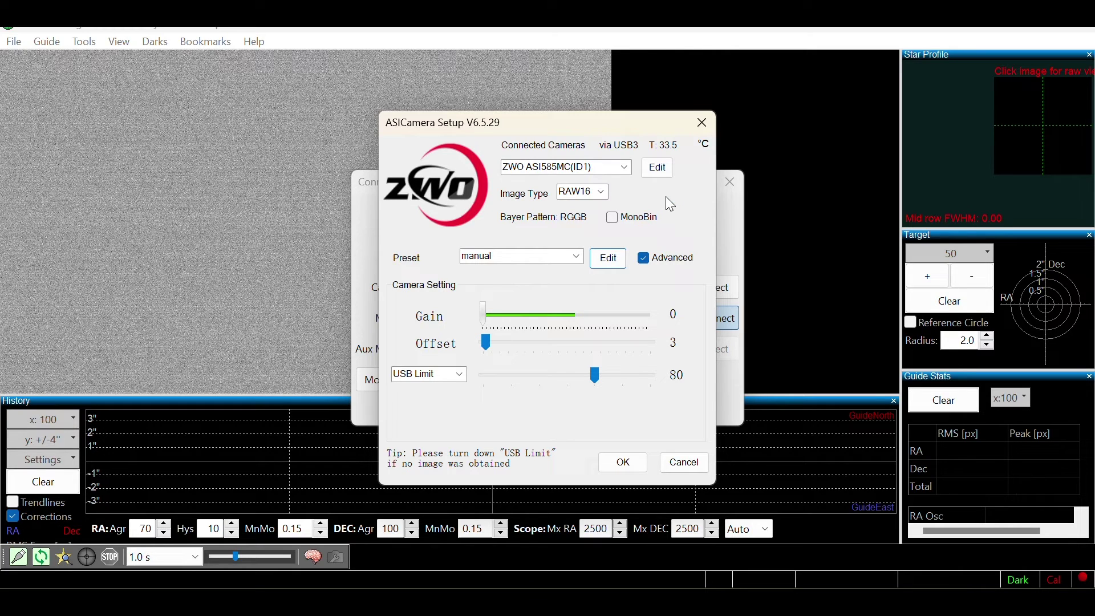
- Assign ZWO ASI585MC(ID1) to the ASI Camera (1) driver, connect it, and close Connect Equipment
left_click(624, 169)
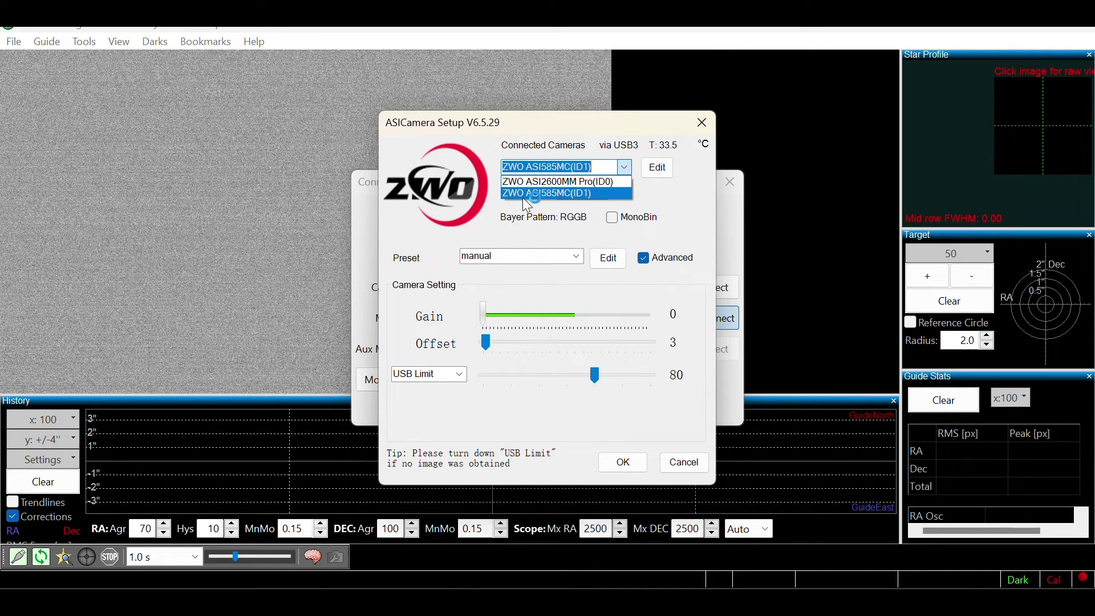
left_click(601, 195)
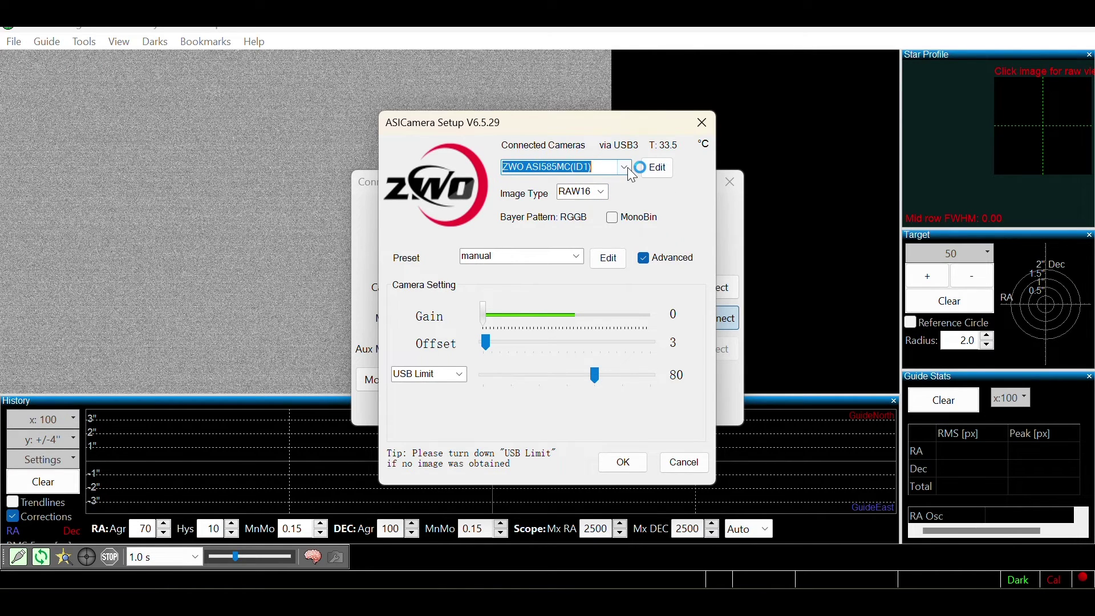
left_click(624, 462)
left_click(701, 289)
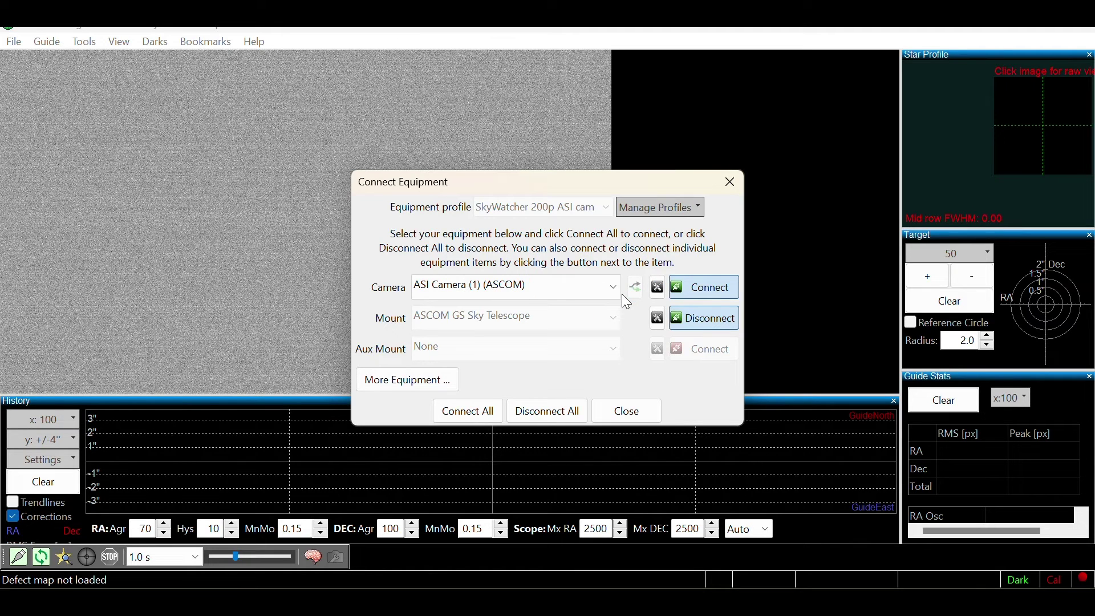
left_click(626, 406)
- Pick ASI Camera (2) (ASCOM) from the camera dropdown on N.I.N.A.'s Camera page
left_click(672, 604)
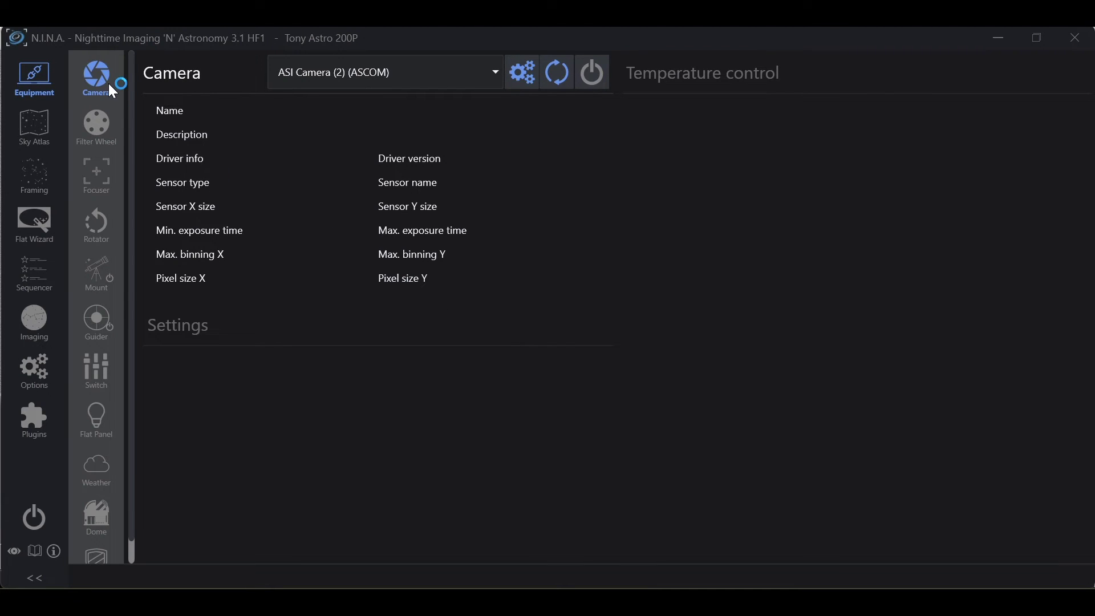
left_click(487, 84)
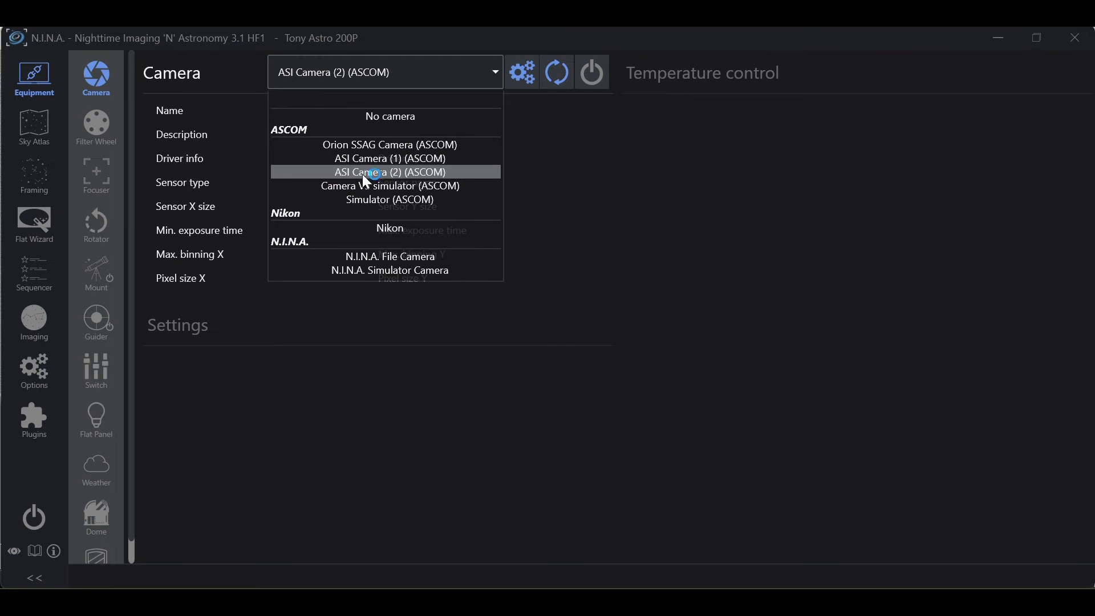
left_click(443, 172)
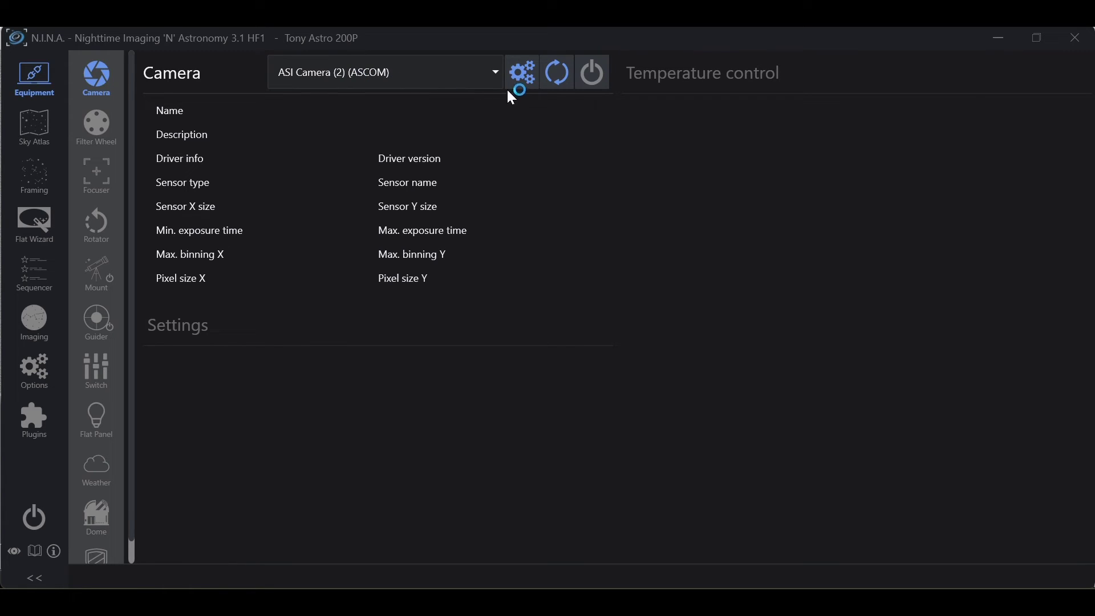
- Bind ASI Camera (2) to ZWO ASI2600MM Pro(ID0) in its setup, then connect the imaging camera
left_click(521, 80)
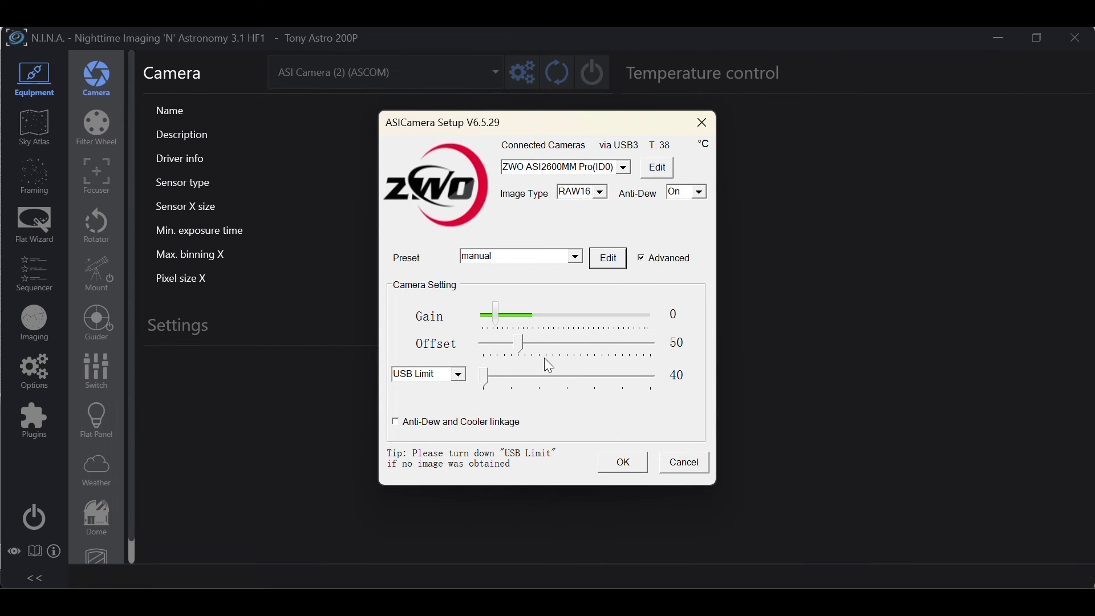
left_click(516, 167)
left_click(642, 170)
left_click(624, 170)
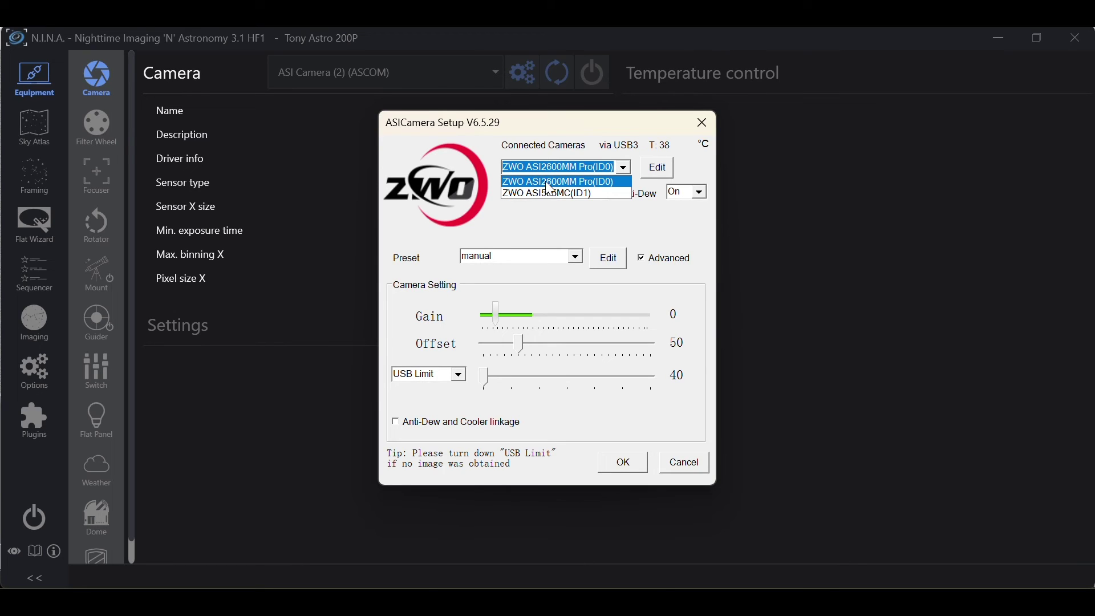
left_click(592, 181)
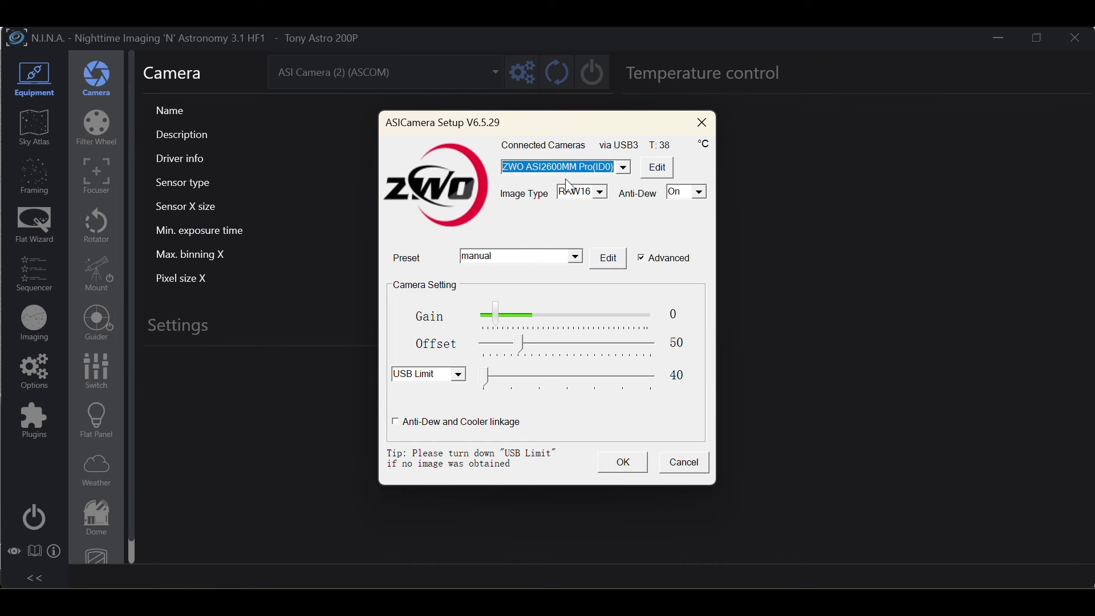
left_click(624, 463)
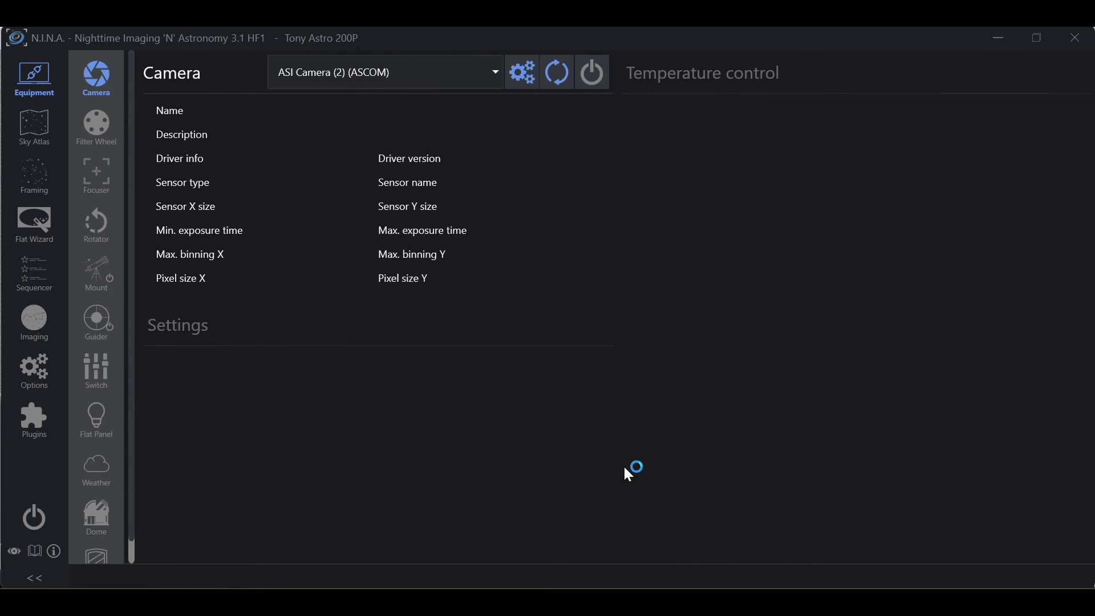
left_click(588, 83)
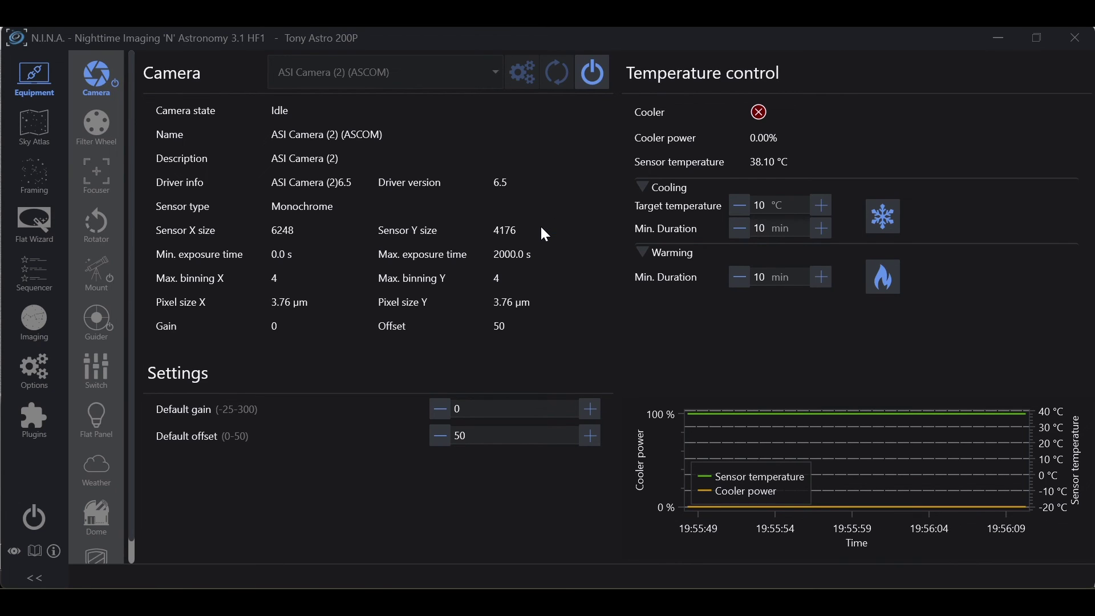
- Disconnect PHD2's ASI Camera (1) guide camera, then open and cancel its Camera Setup
left_click(747, 576)
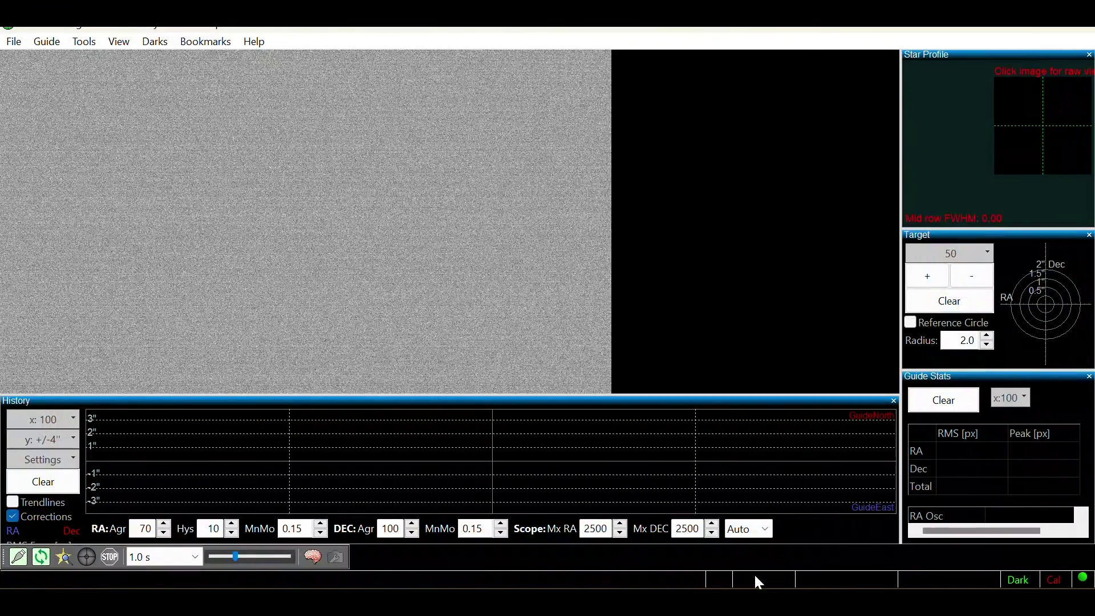
left_click(18, 557)
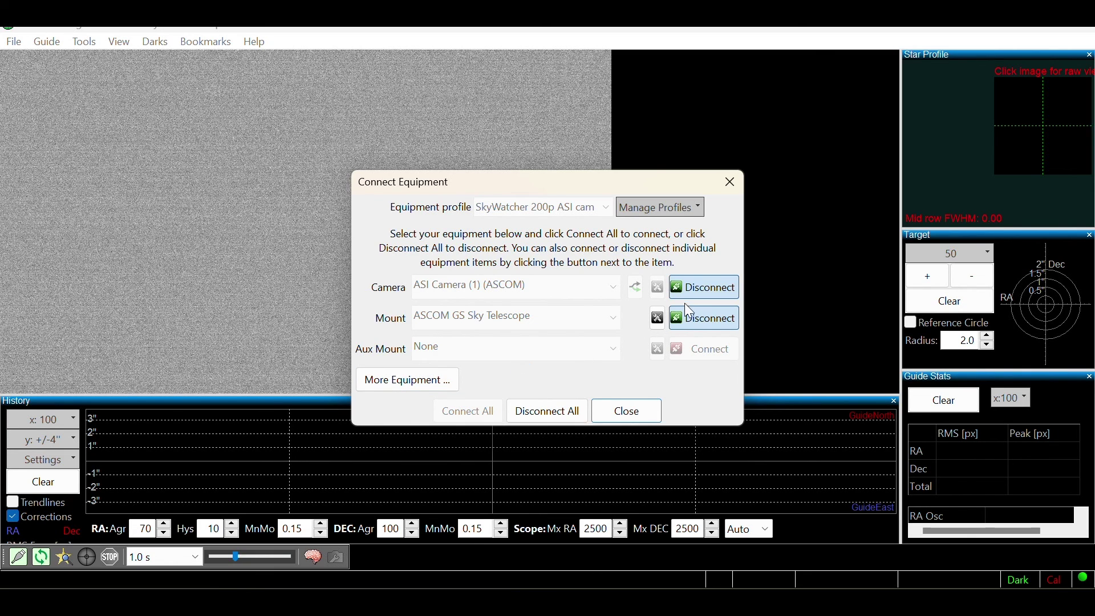
left_click(697, 296)
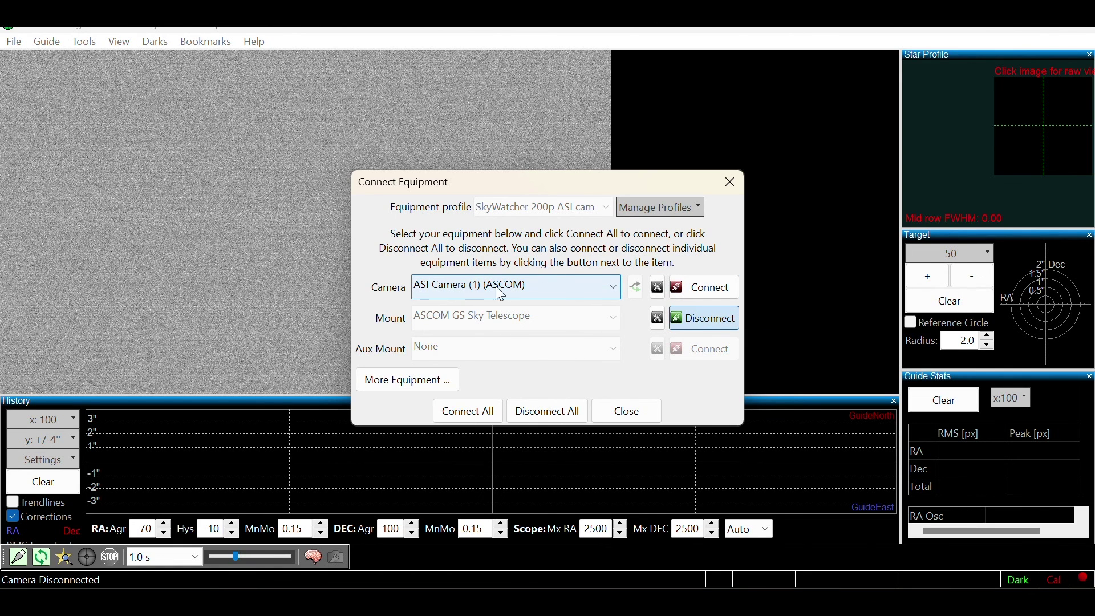
left_click(658, 292)
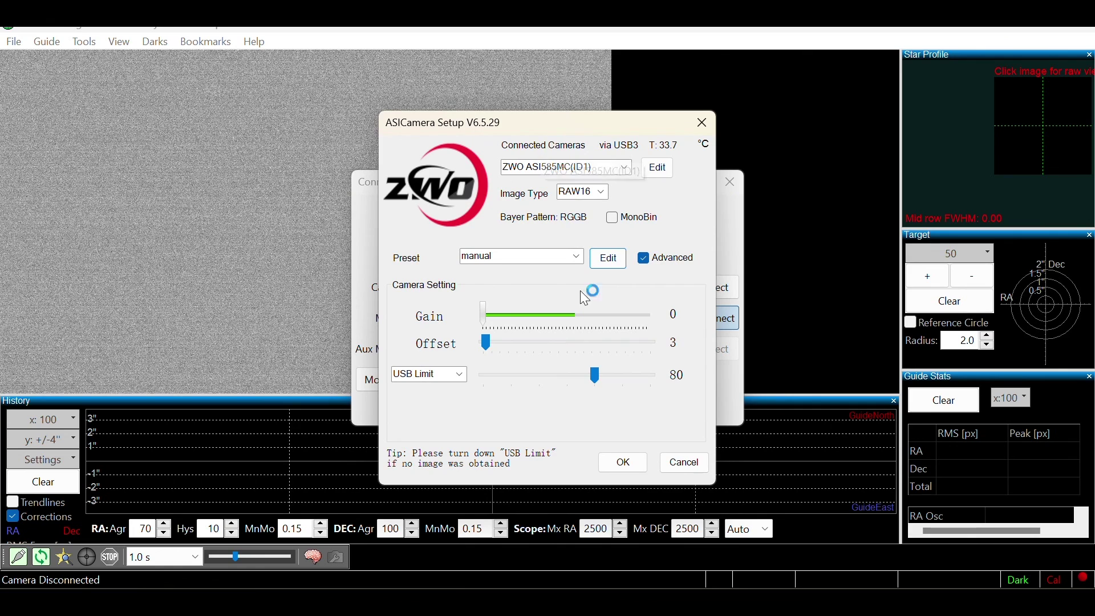
left_click(671, 461)
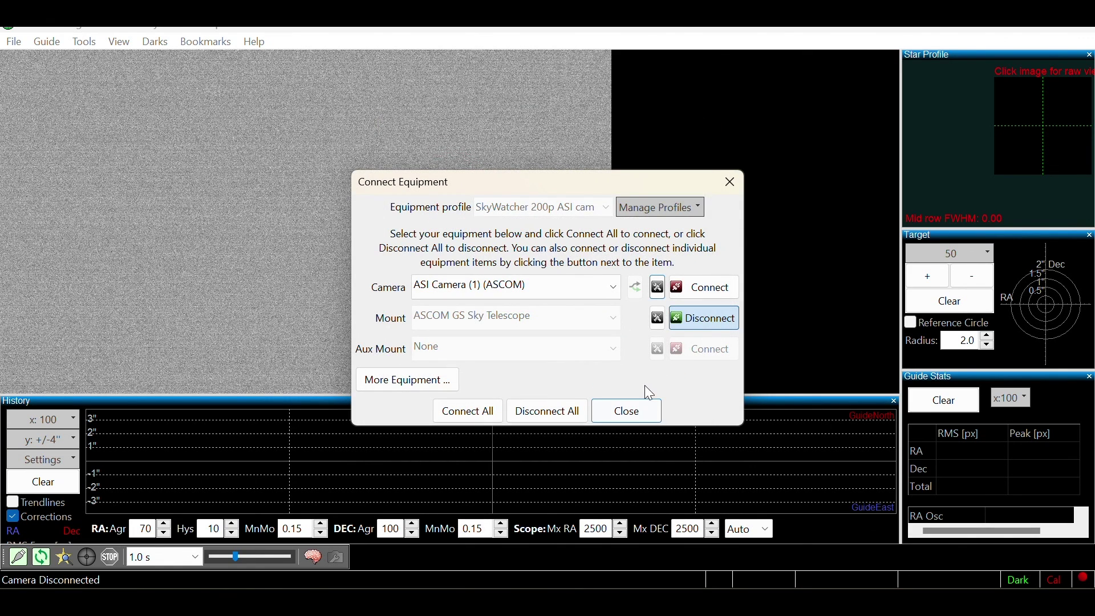